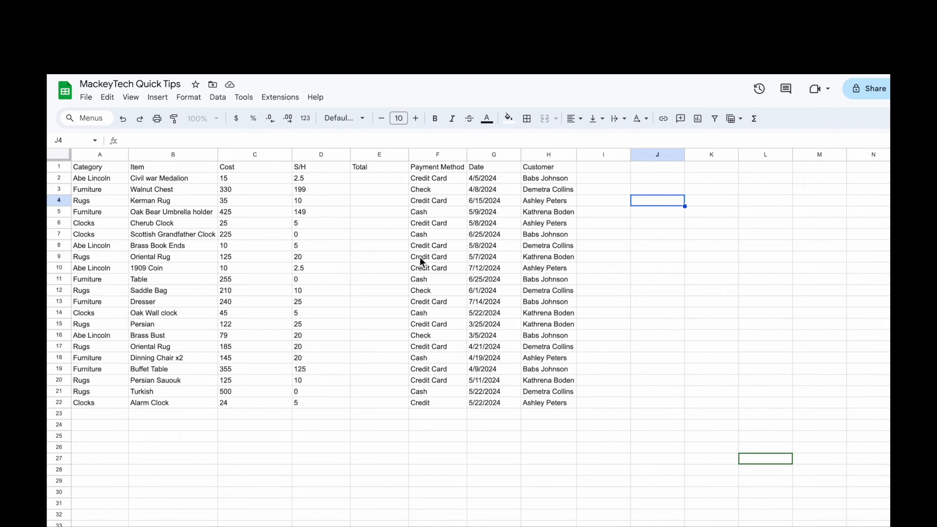
Step: Review the table's column headers from Category through Customer
{"action": "left_click", "coordinate": [136, 204]}
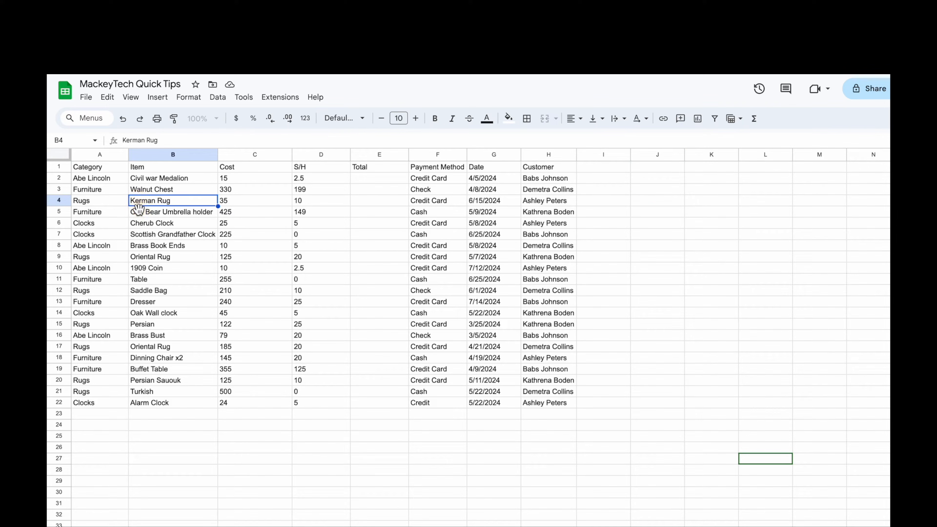
{"action": "left_click", "coordinate": [109, 203]}
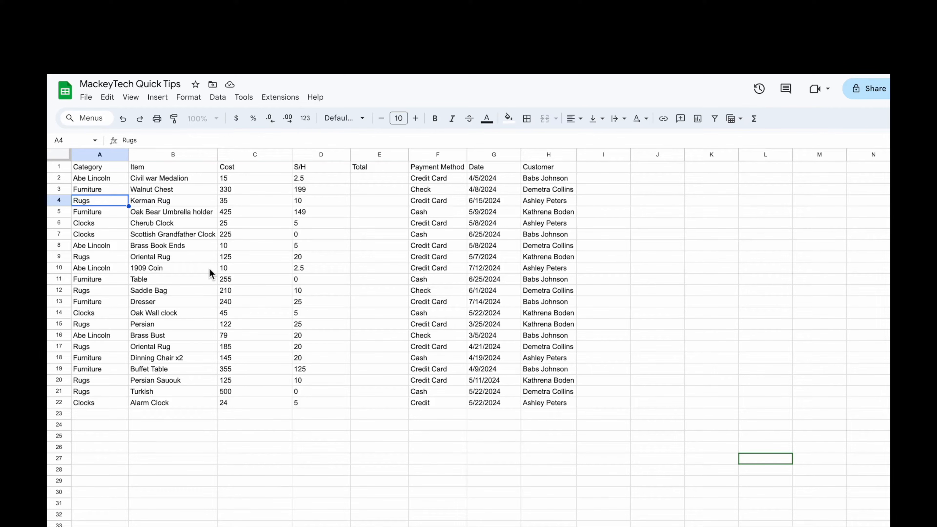
{"action": "left_click", "coordinate": [104, 168]}
{"action": "left_click", "coordinate": [152, 167]}
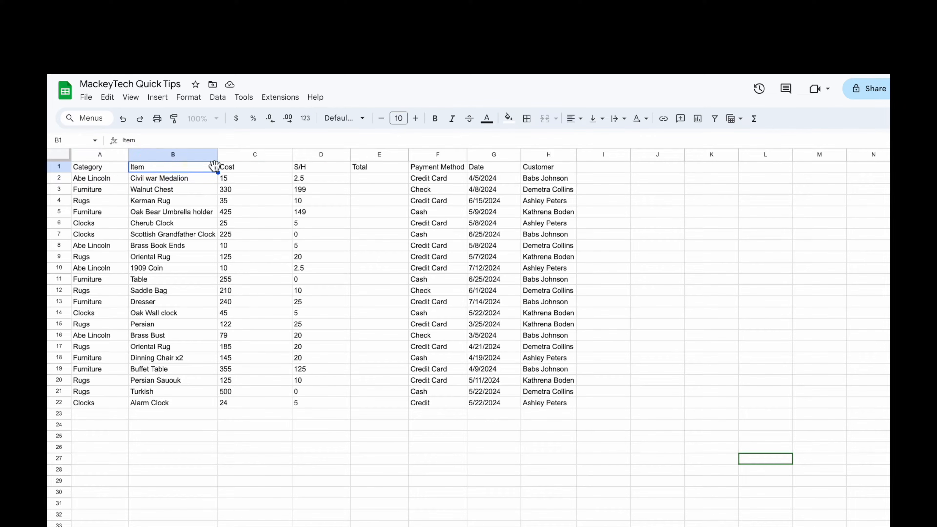
{"action": "left_click", "coordinate": [244, 167]}
{"action": "left_click", "coordinate": [309, 168]}
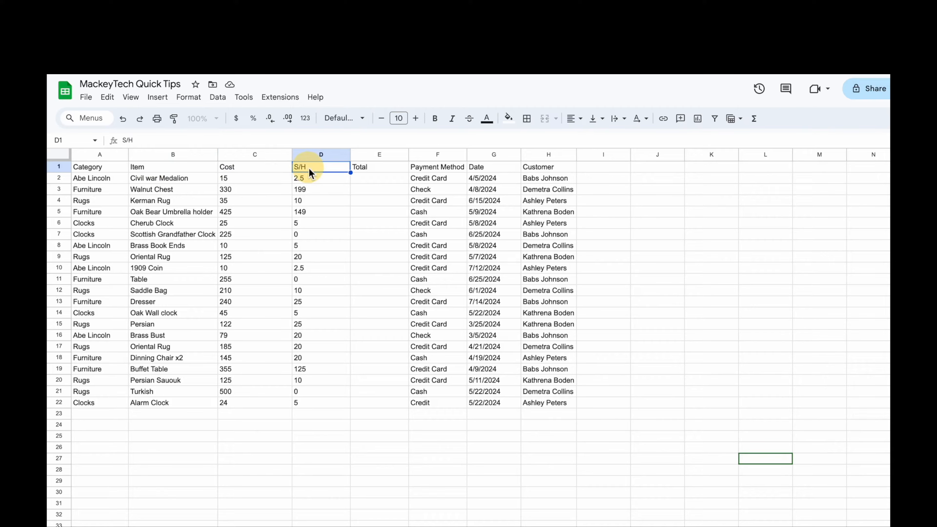
{"action": "left_click", "coordinate": [375, 167]}
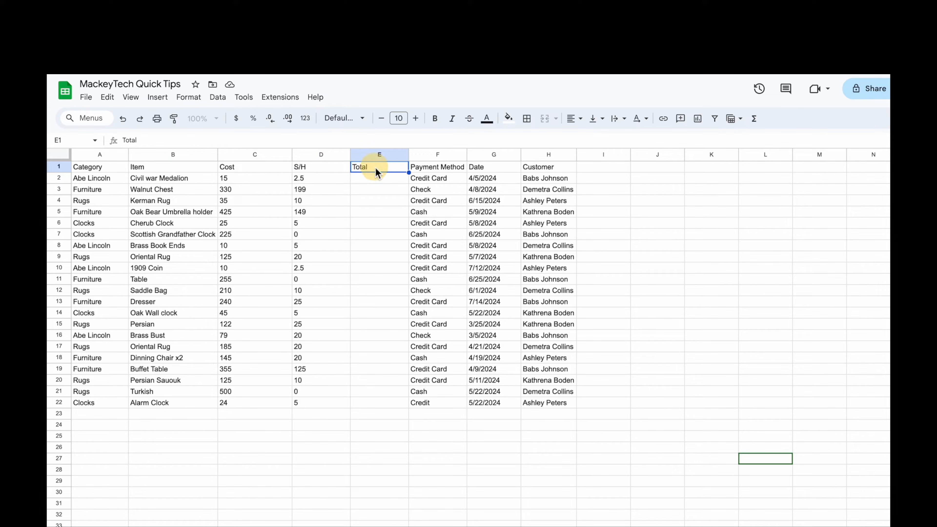
{"action": "left_click", "coordinate": [453, 168]}
{"action": "left_click", "coordinate": [483, 170]}
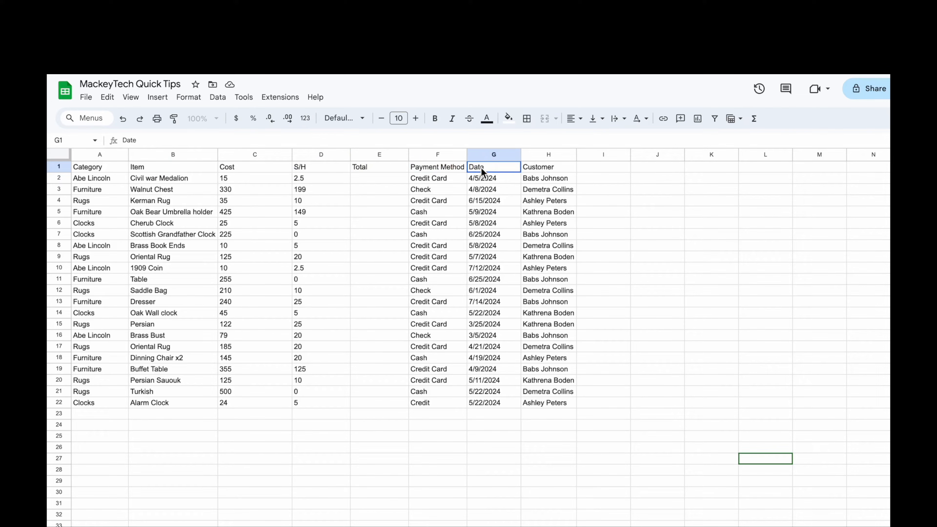
{"action": "left_click", "coordinate": [532, 167]}
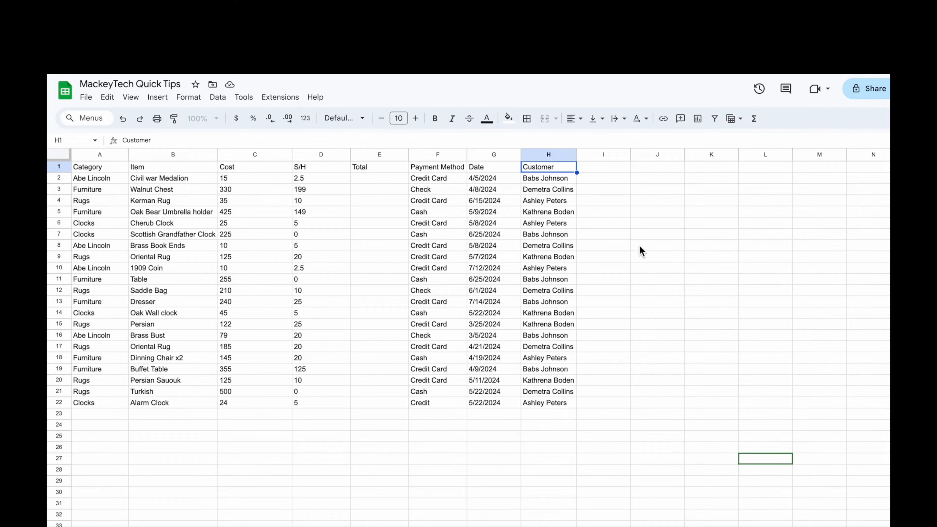
Step: Center-align all the table's data in A1:H22 horizontally
{"action": "key", "text": "super+a"}
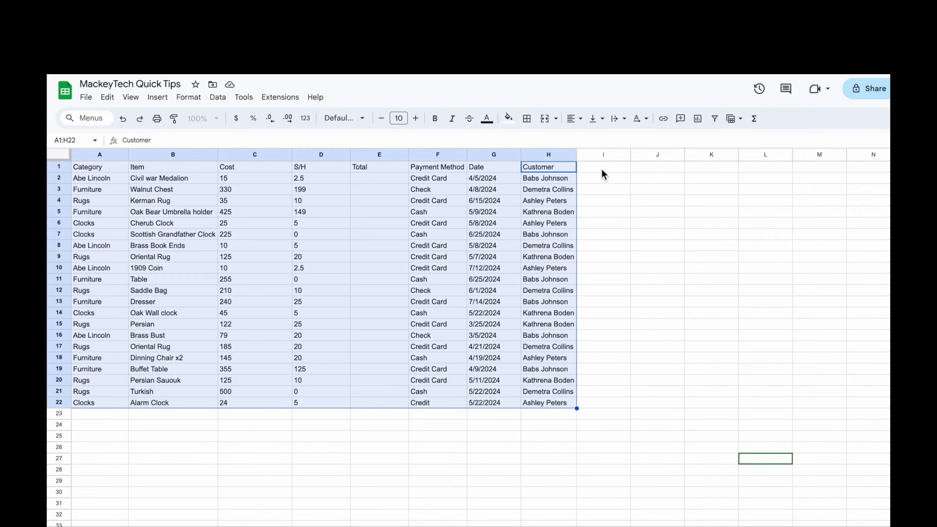
{"action": "left_click", "coordinate": [584, 121]}
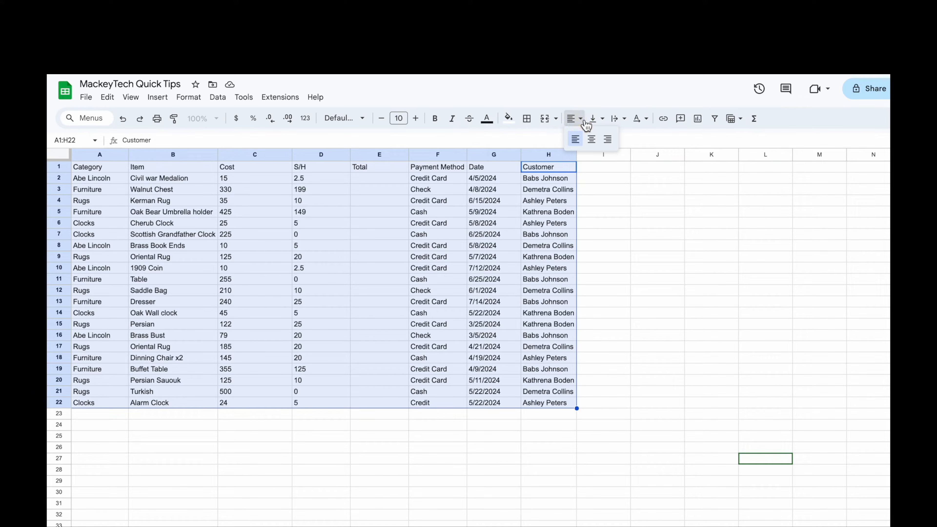
{"action": "left_click", "coordinate": [595, 144]}
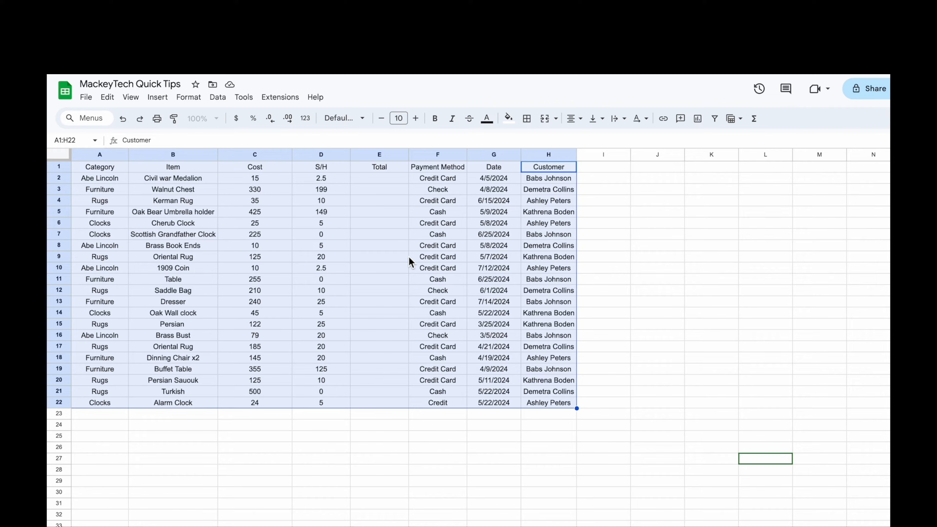
Step: Format the Cost and S/H columns (C and D) as currency
{"action": "left_click", "coordinate": [258, 167]}
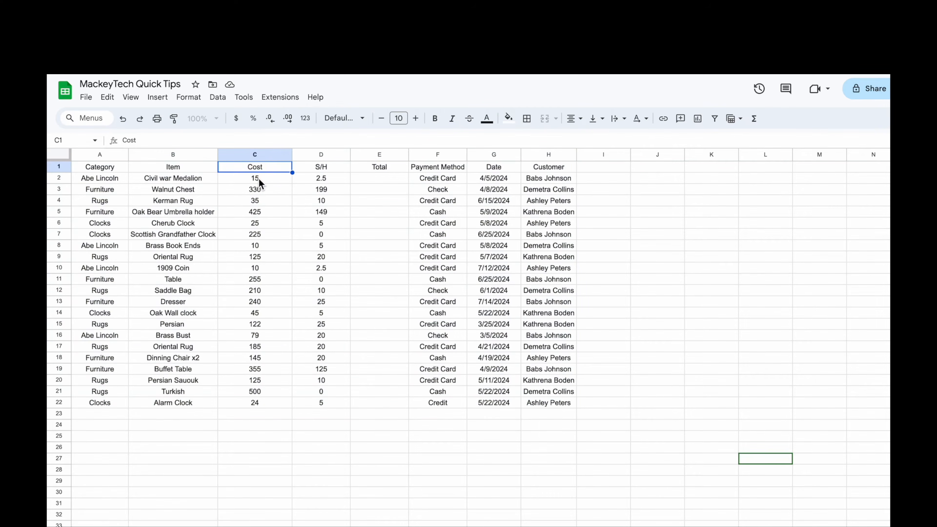
{"action": "left_click", "coordinate": [258, 178]}
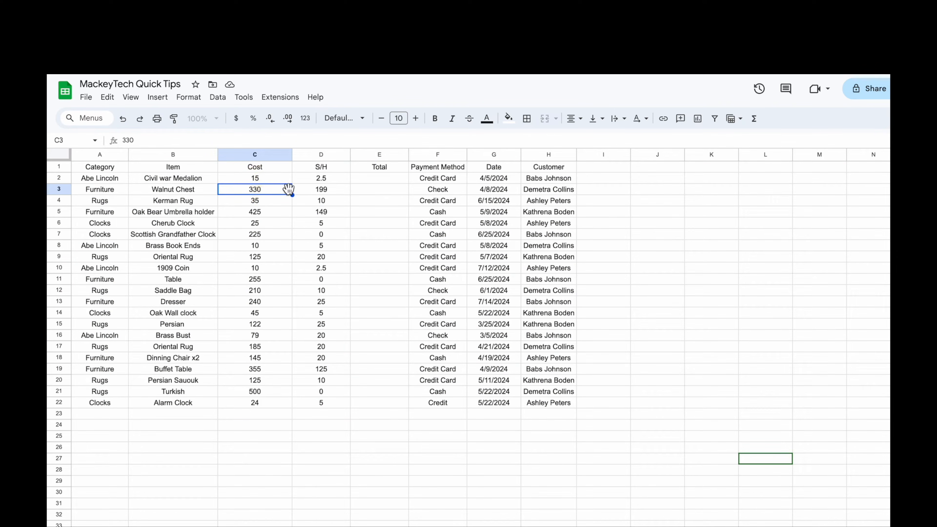
{"action": "left_click", "coordinate": [333, 177]}
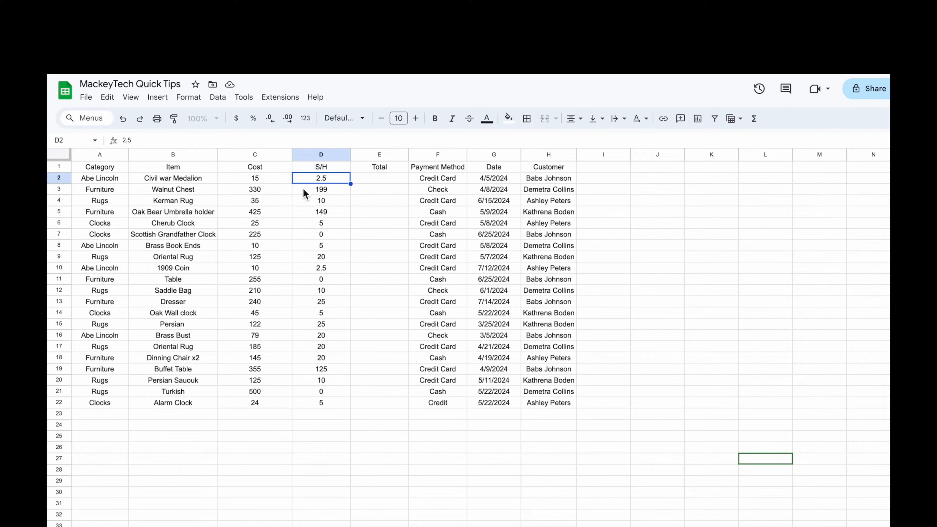
{"action": "left_click", "coordinate": [255, 156]}
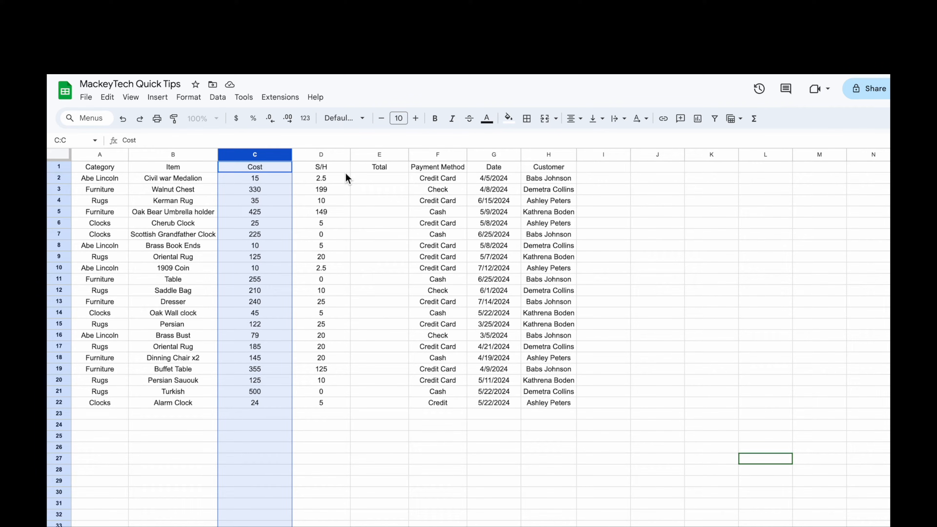
{"action": "key", "text": "shift+Right"}
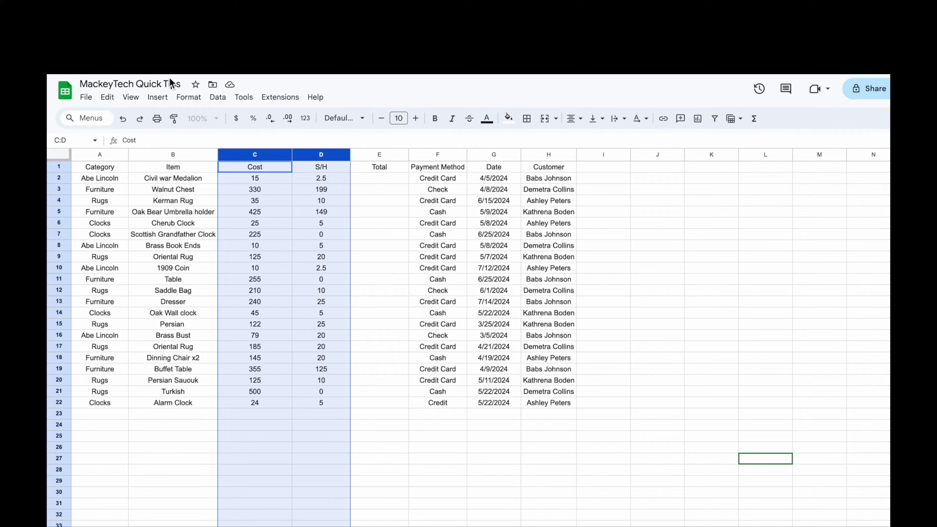
{"action": "left_click", "coordinate": [238, 119]}
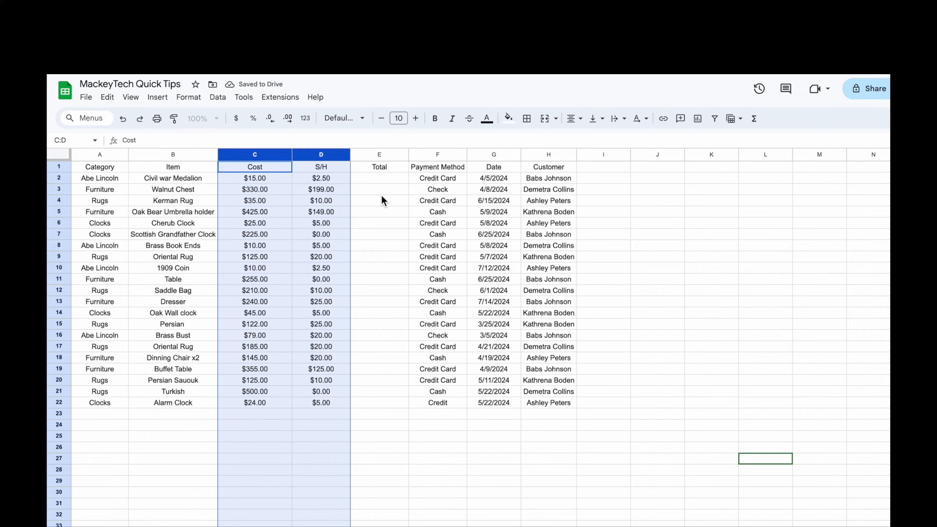
Step: Make the header row A1:H1 bold
{"action": "left_click", "coordinate": [100, 167]}
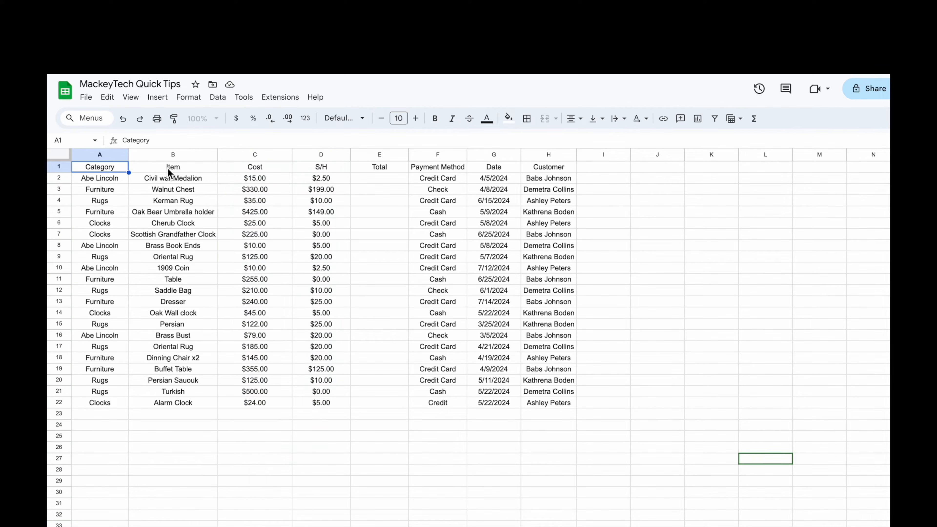
{"action": "left_click", "coordinate": [172, 167]}
{"action": "left_click", "coordinate": [91, 168]}
{"action": "key", "text": "shift+Right"}
{"action": "key", "text": "shift+Right"}
{"action": "key", "text": "shift+Right"}
{"action": "key", "text": "shift+Right"}
{"action": "key", "text": "shift+Right"}
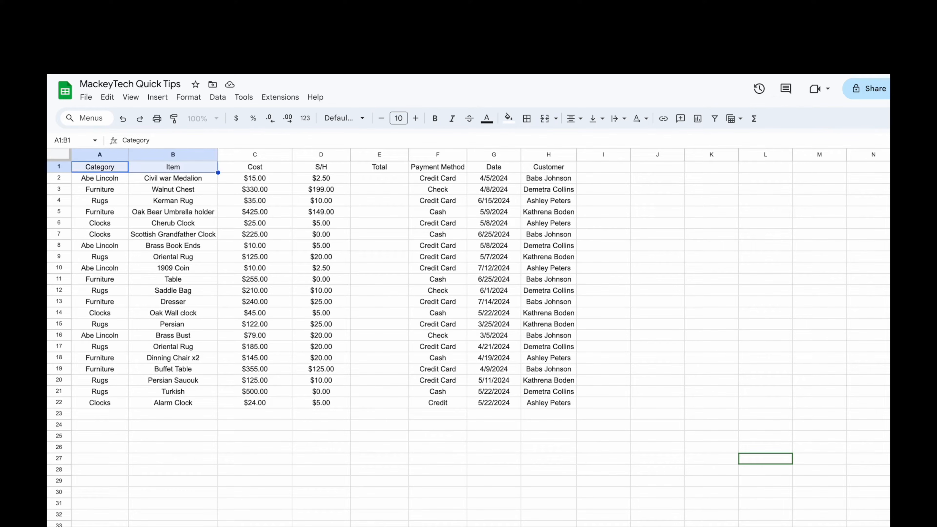
{"action": "key", "text": "shift+Right"}
{"action": "key", "text": "shift+Right"}
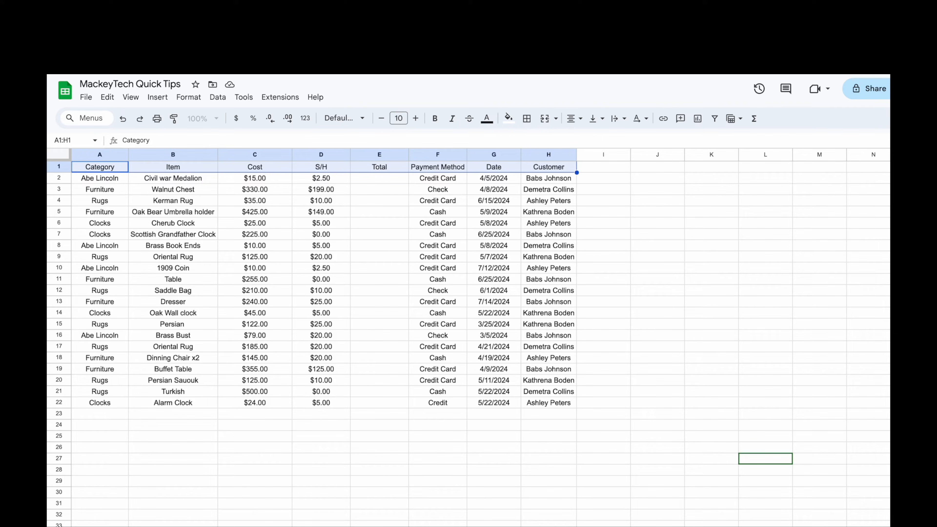
{"action": "key", "text": "ctrl+b"}
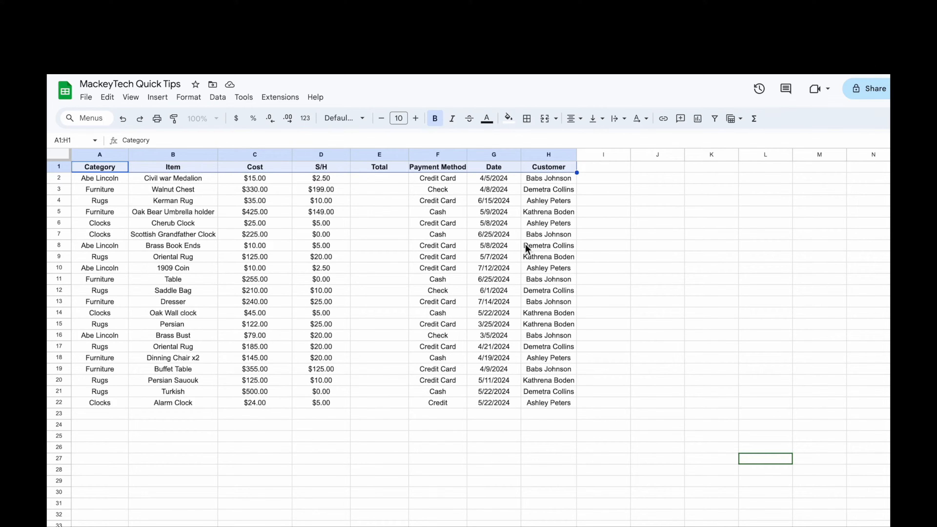
{"action": "left_click", "coordinate": [618, 196]}
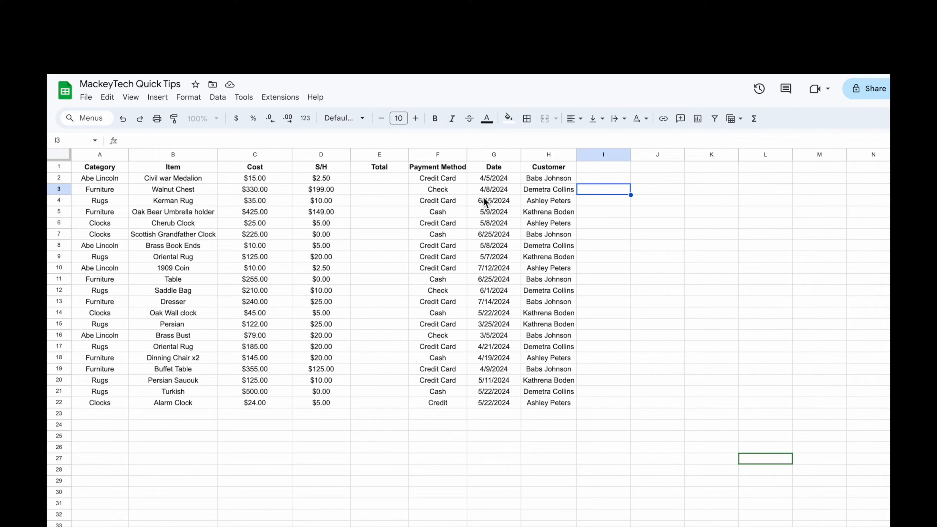
Step: Enter the formula =SUM(C2:D2) in E2 under Total and fill it down through E22
{"action": "left_click", "coordinate": [385, 179]}
{"action": "left_click", "coordinate": [249, 178]}
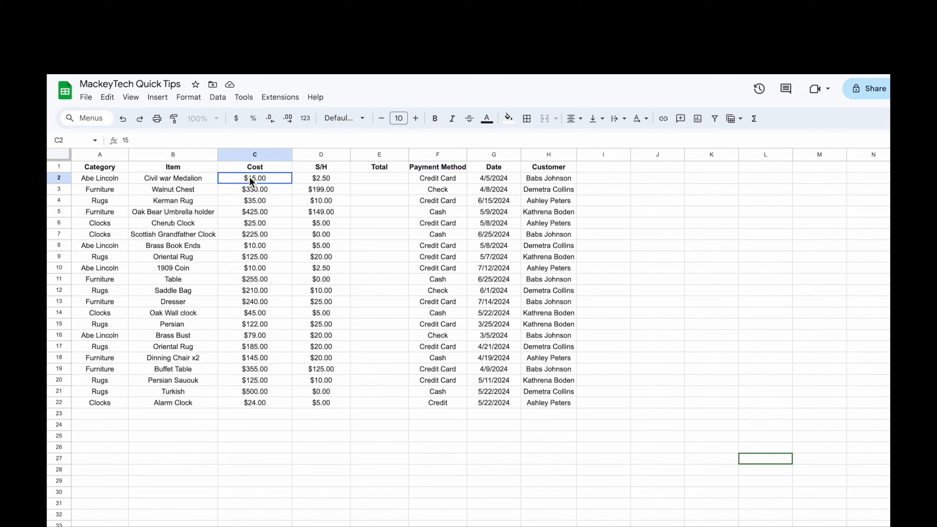
{"action": "left_click", "coordinate": [325, 177]}
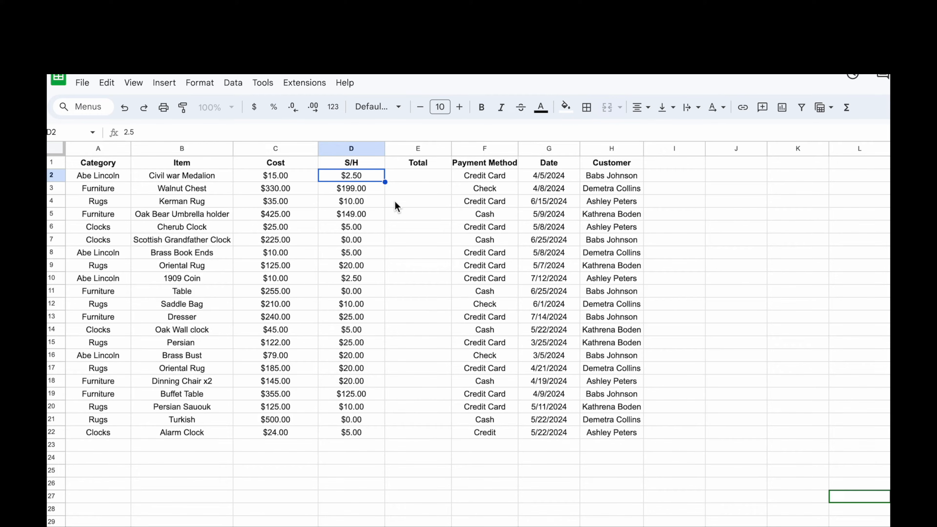
{"action": "key", "text": "Right"}
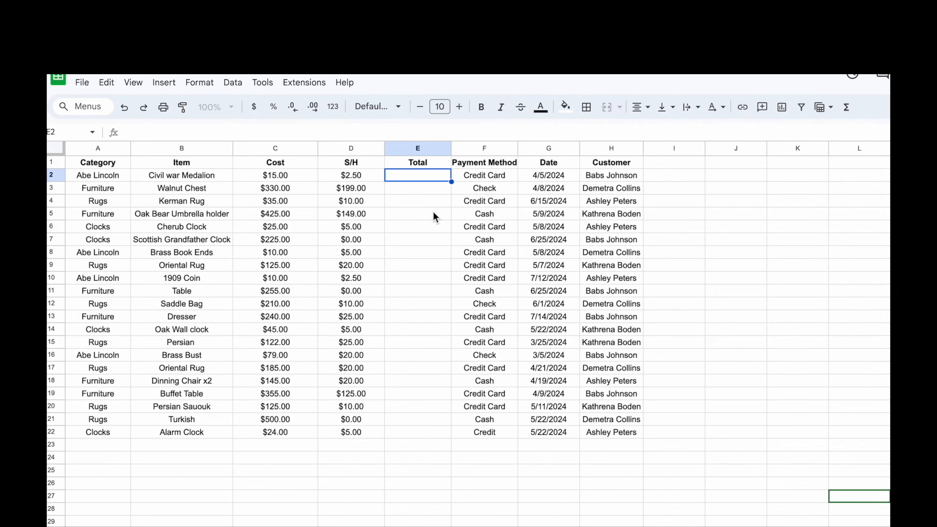
{"action": "type", "text": "=sum"}
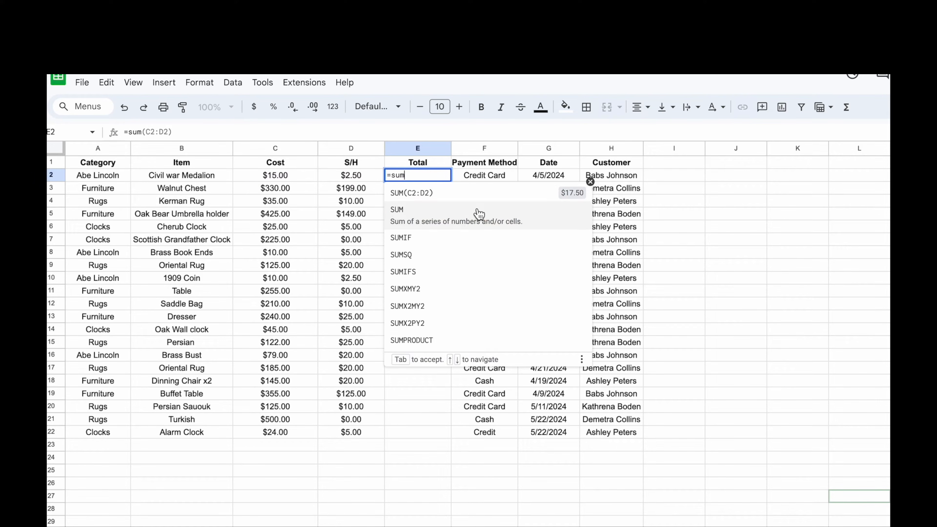
{"action": "left_click", "coordinate": [569, 201]}
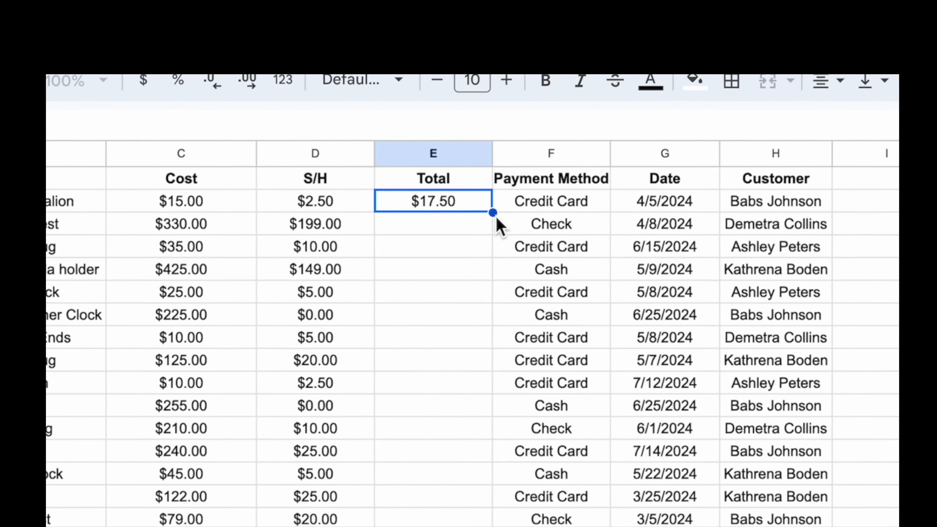
{"action": "left_click_drag", "start_coordinate": [486, 205], "coordinate": [410, 474]}
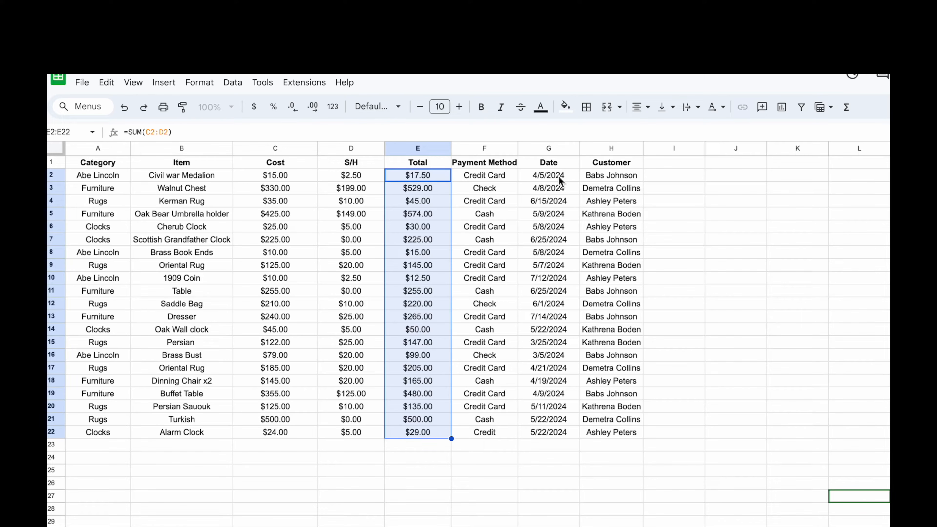
{"action": "left_click", "coordinate": [540, 161]}
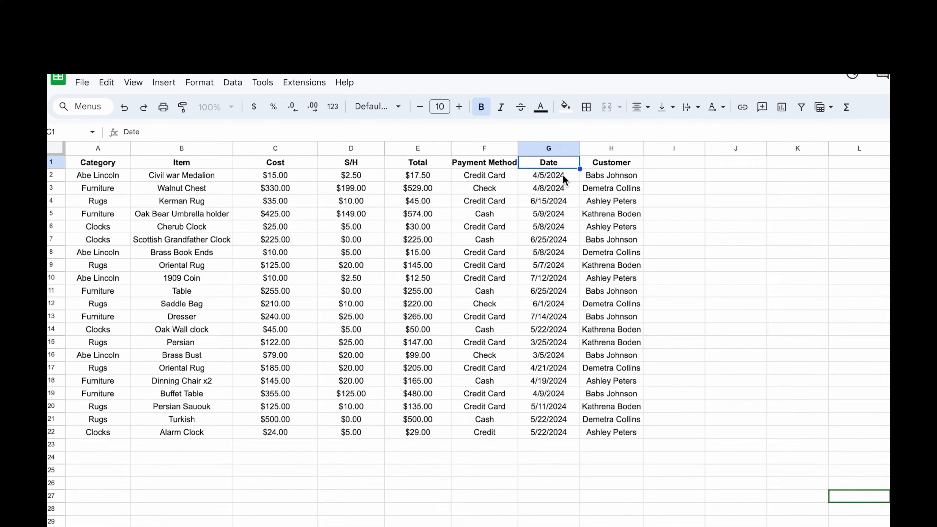
{"action": "left_click", "coordinate": [552, 356]}
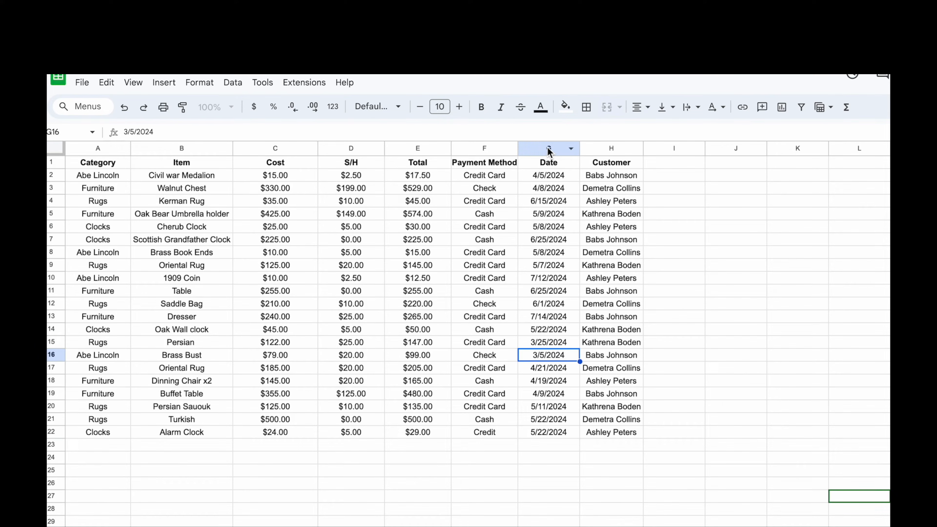
{"action": "left_click", "coordinate": [62, 149]}
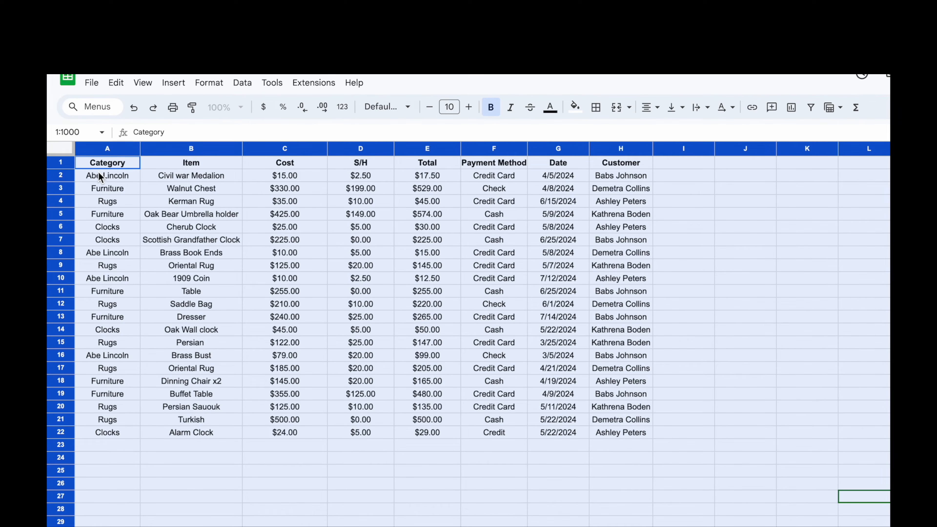
{"action": "left_click", "coordinate": [140, 226]}
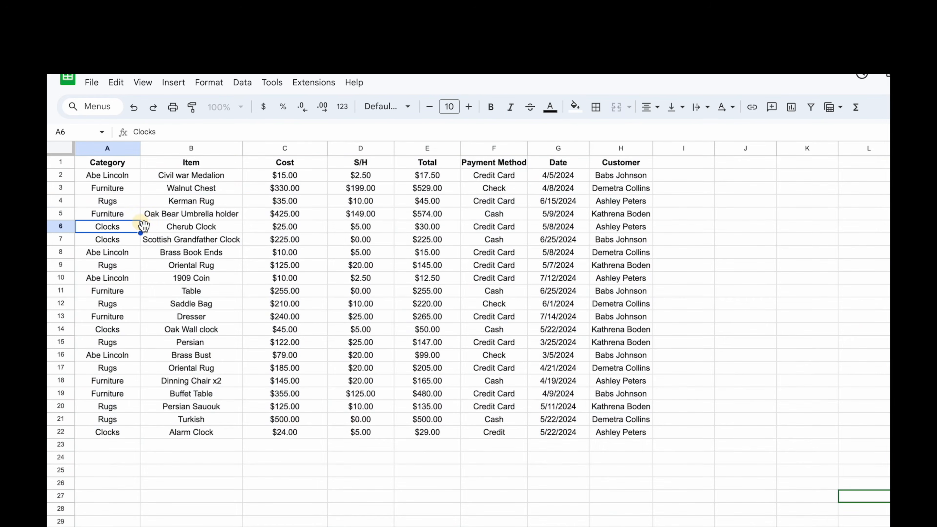
{"action": "left_click", "coordinate": [66, 149]}
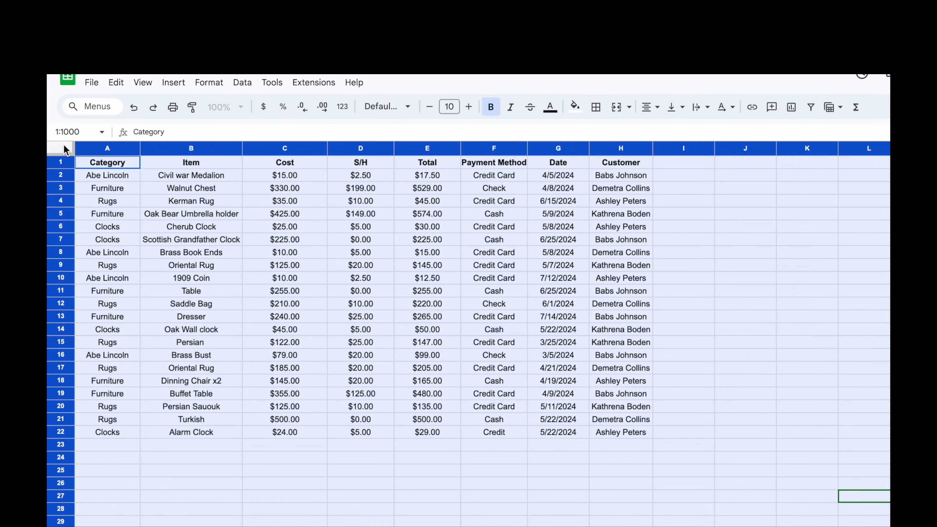
{"action": "left_click", "coordinate": [149, 226]}
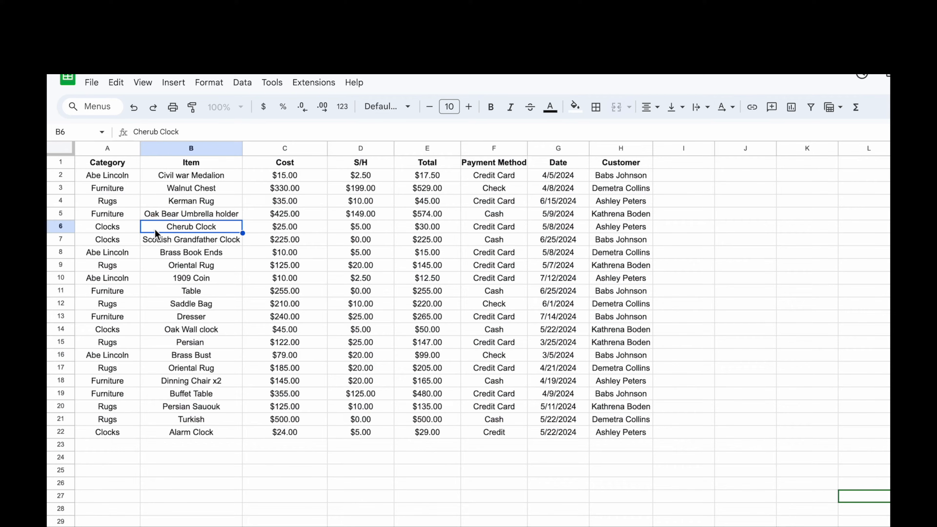
Step: Sort the range A1:H22 by Date from A to Z, treating the first row as a header
{"action": "key", "text": "super+a"}
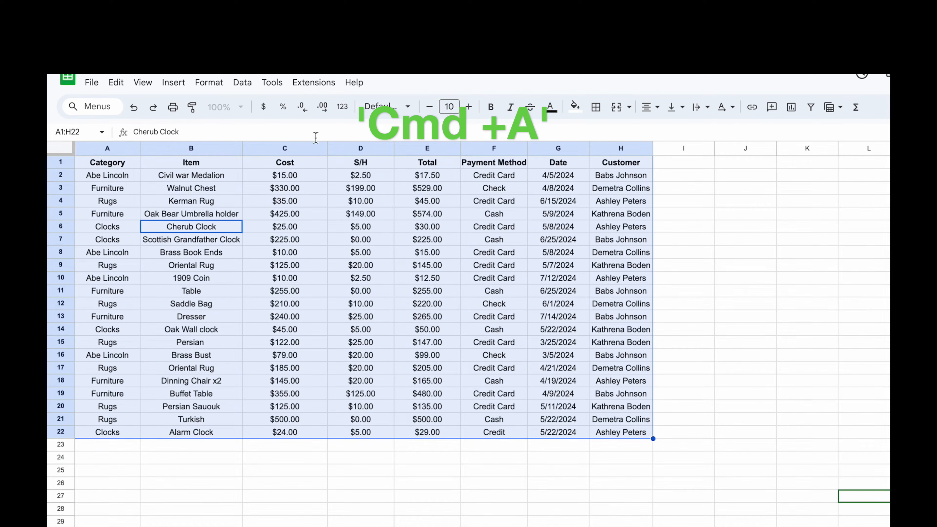
{"action": "left_click", "coordinate": [250, 84]}
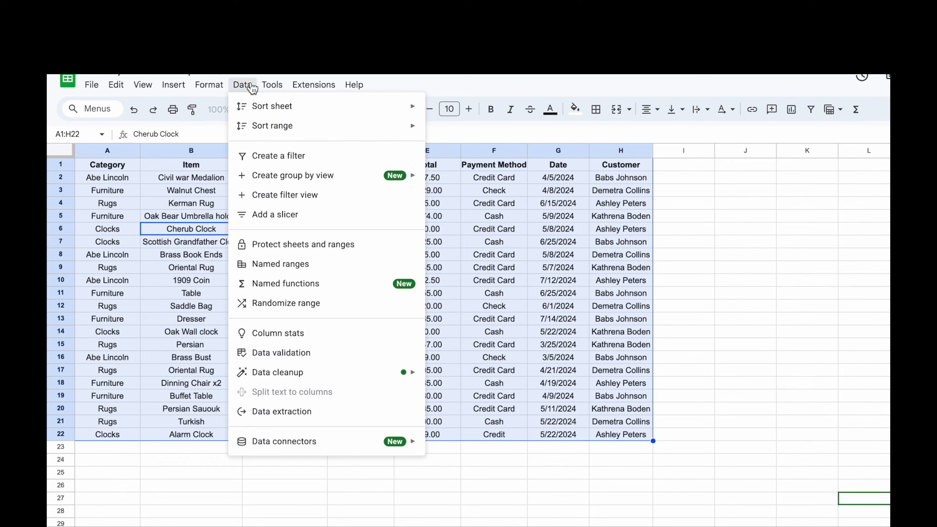
{"action": "mouse_move", "coordinate": [275, 129]}
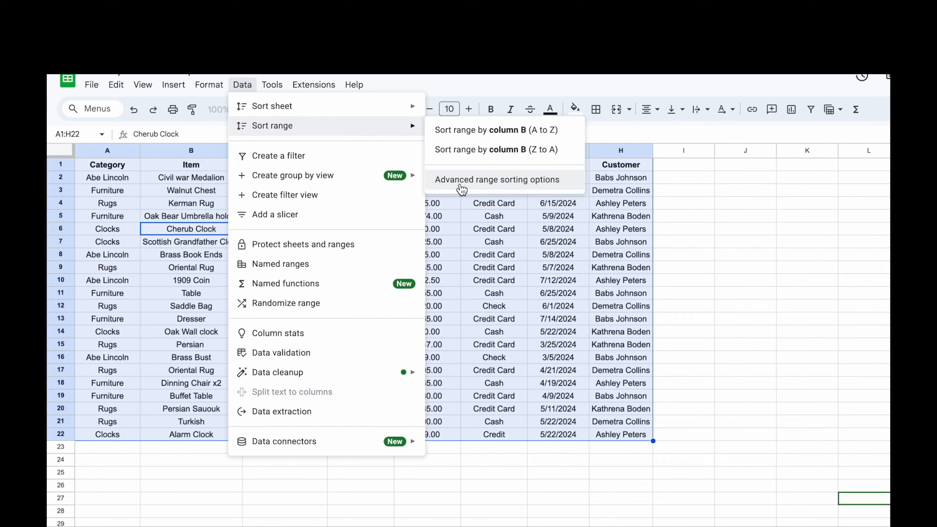
{"action": "left_click", "coordinate": [461, 187]}
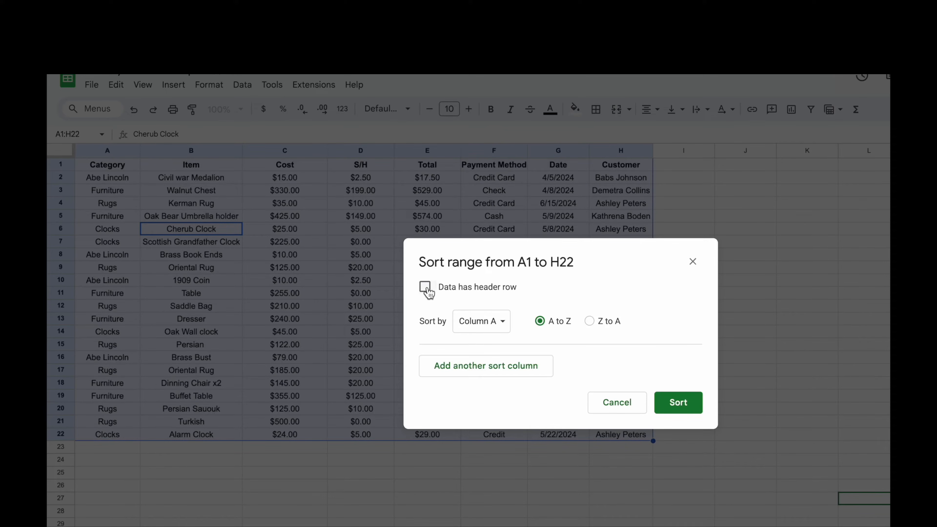
{"action": "left_click", "coordinate": [426, 289]}
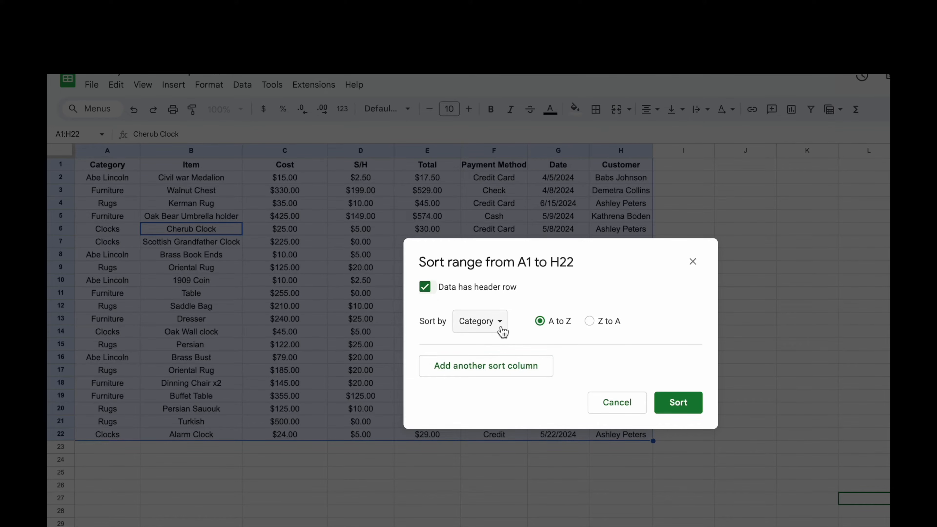
{"action": "left_click", "coordinate": [503, 323]}
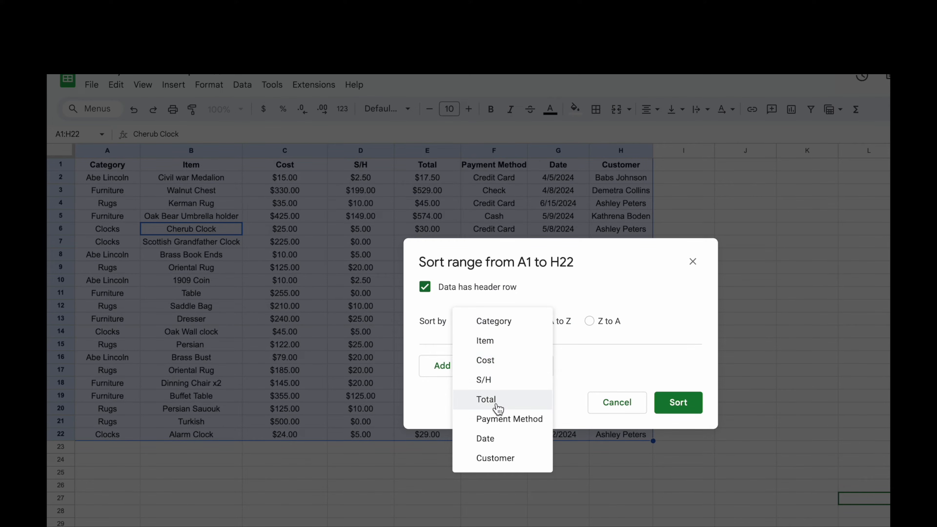
{"action": "left_click", "coordinate": [494, 445]}
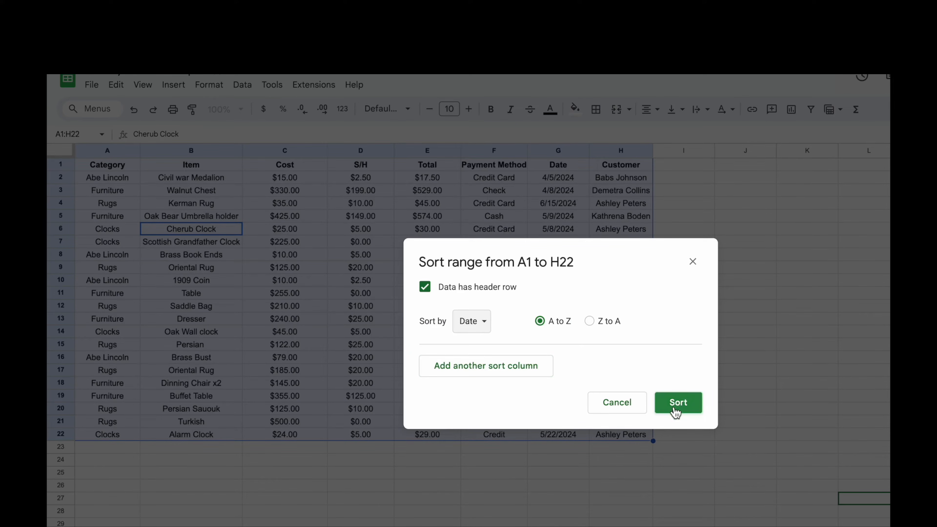
{"action": "left_click", "coordinate": [678, 403]}
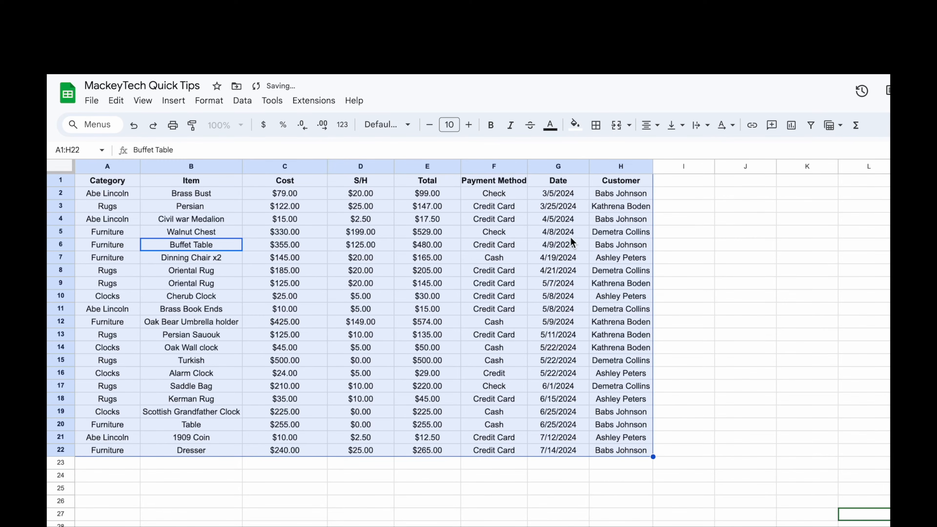
{"action": "left_click", "coordinate": [559, 191]}
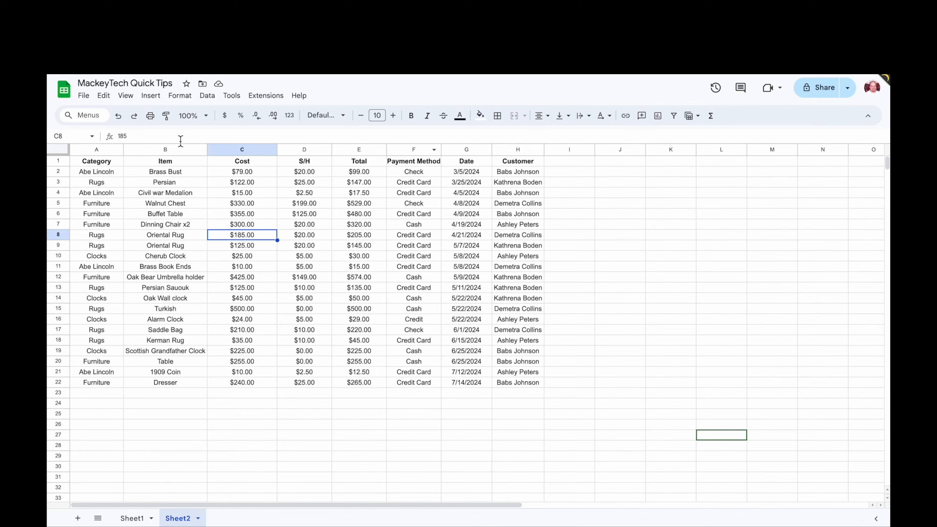
Step: Create a pivot table from columns A:H of Sheet2 in a new sheet
{"action": "left_click_drag", "start_coordinate": [104, 149], "coordinate": [518, 162]}
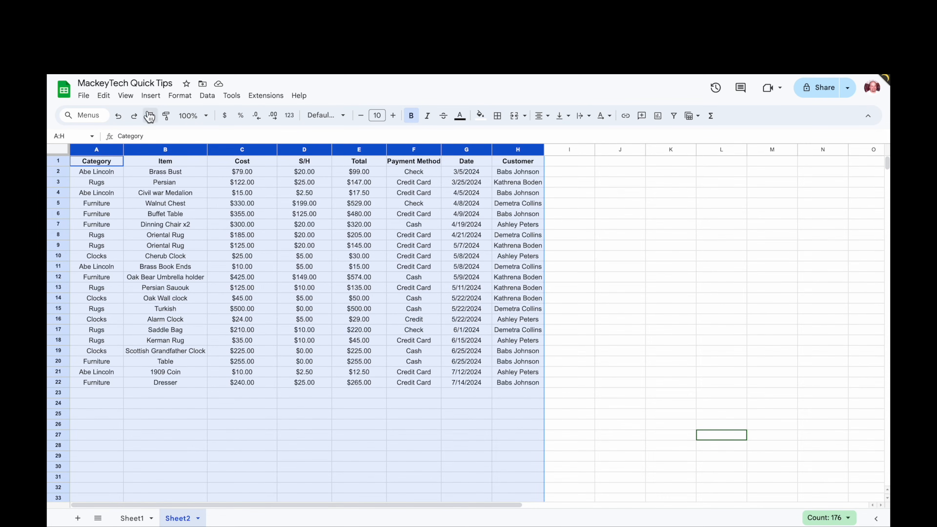
{"action": "left_click", "coordinate": [150, 97]}
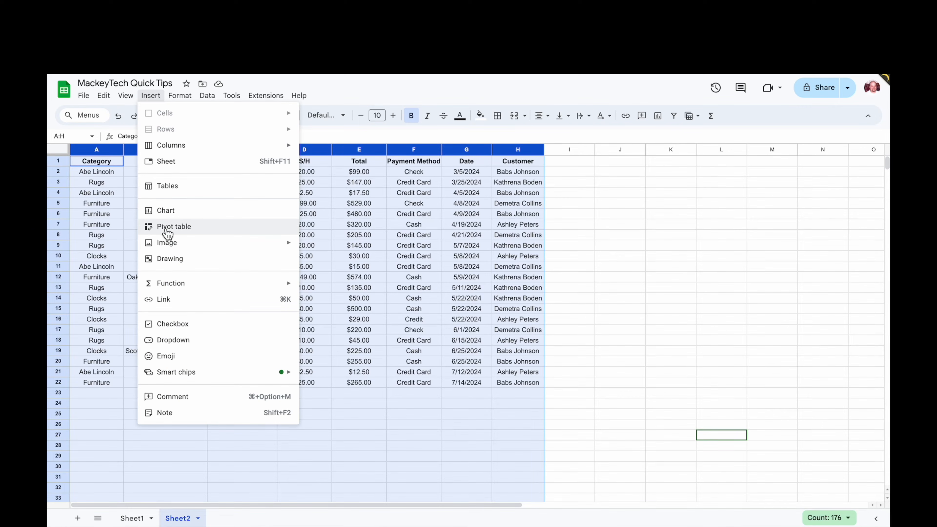
{"action": "left_click", "coordinate": [167, 227]}
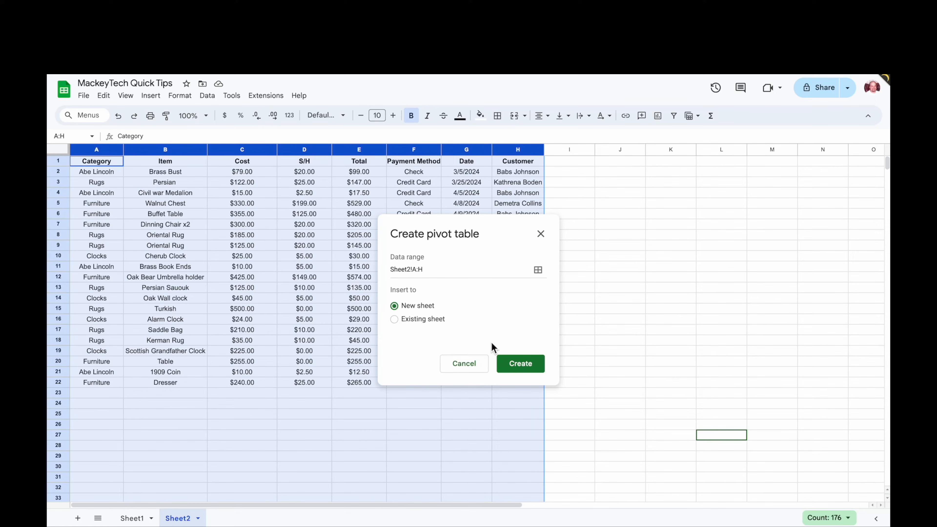
{"action": "left_click", "coordinate": [521, 364]}
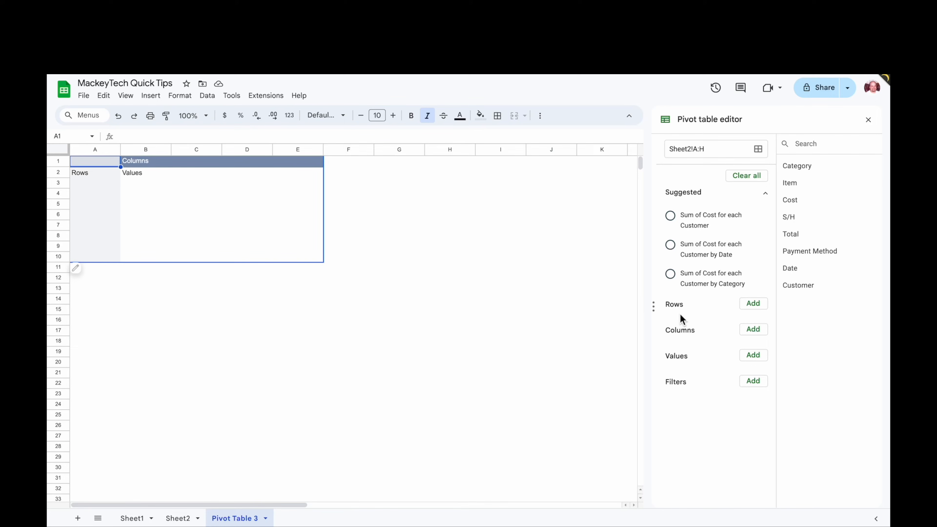
Step: Add Customer as the pivot table's rows and Cost, summarized by SUM, as its values
{"action": "left_click", "coordinate": [753, 304]}
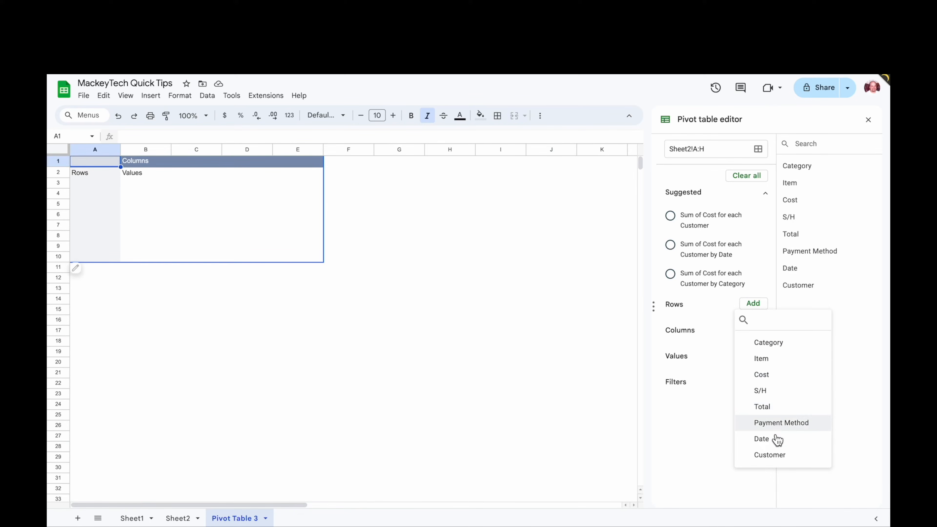
{"action": "left_click", "coordinate": [773, 455]}
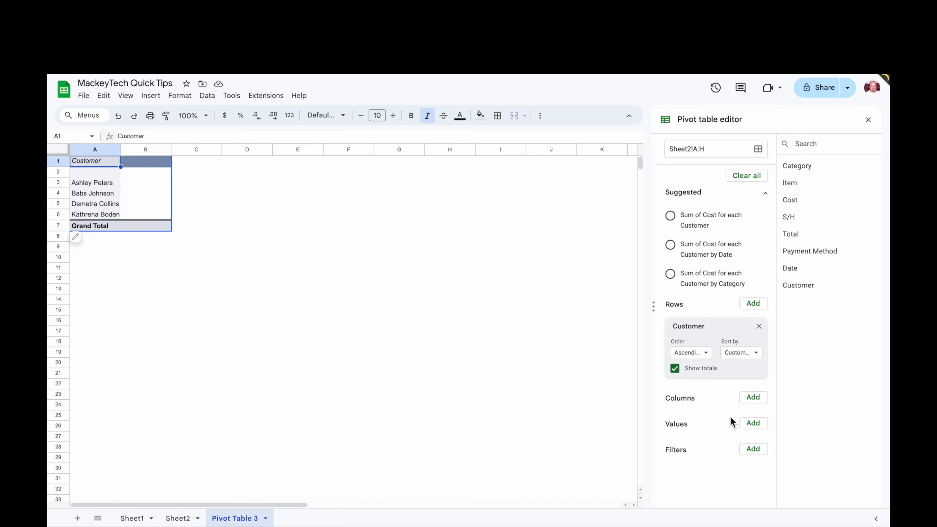
{"action": "left_click", "coordinate": [753, 424]}
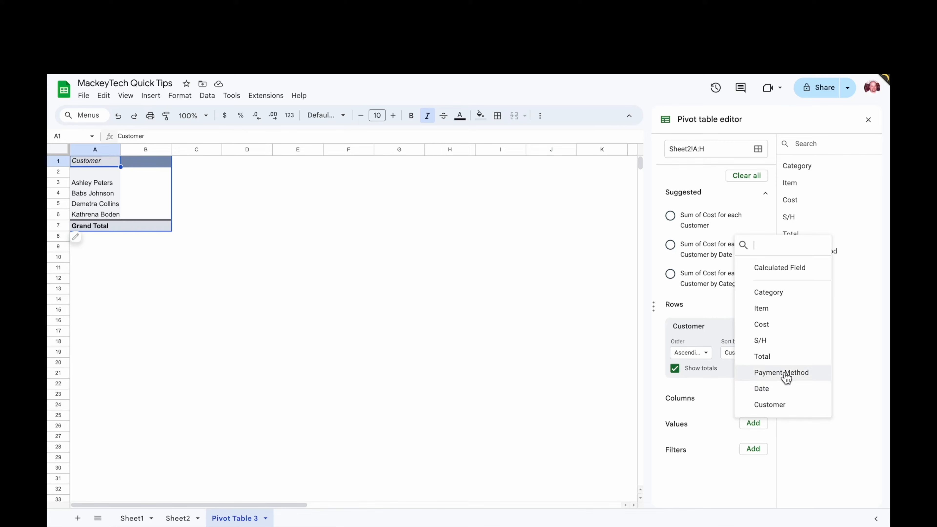
{"action": "left_click", "coordinate": [773, 363]}
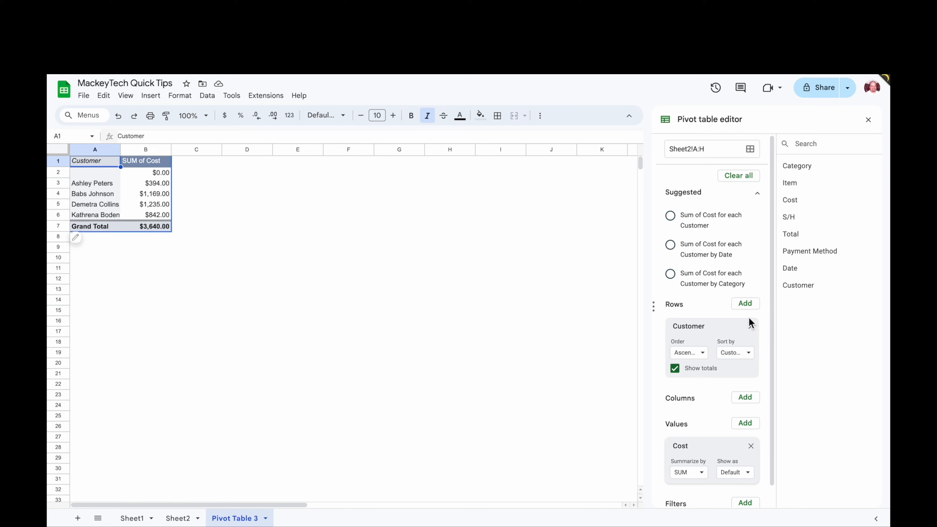
Step: Try Category as a second row grouping under Customer in the pivot table, and remove it again
{"action": "left_click", "coordinate": [745, 306]}
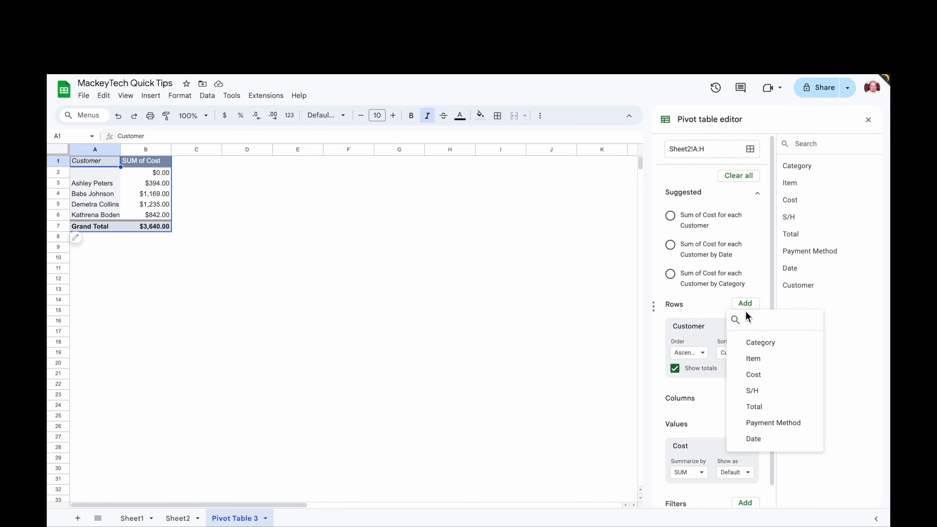
{"action": "left_click", "coordinate": [759, 345]}
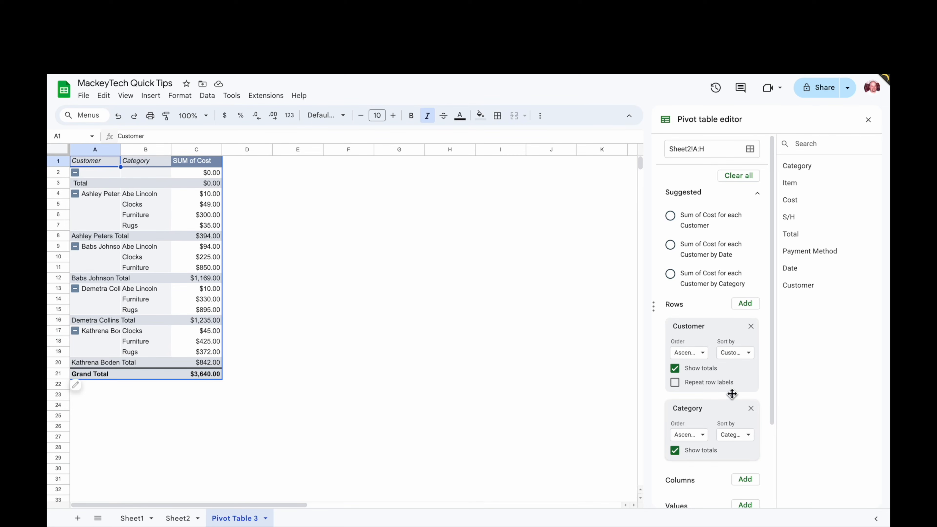
{"action": "scroll", "coordinate": [712, 429], "scroll_direction": "down", "scroll_amount": 1}
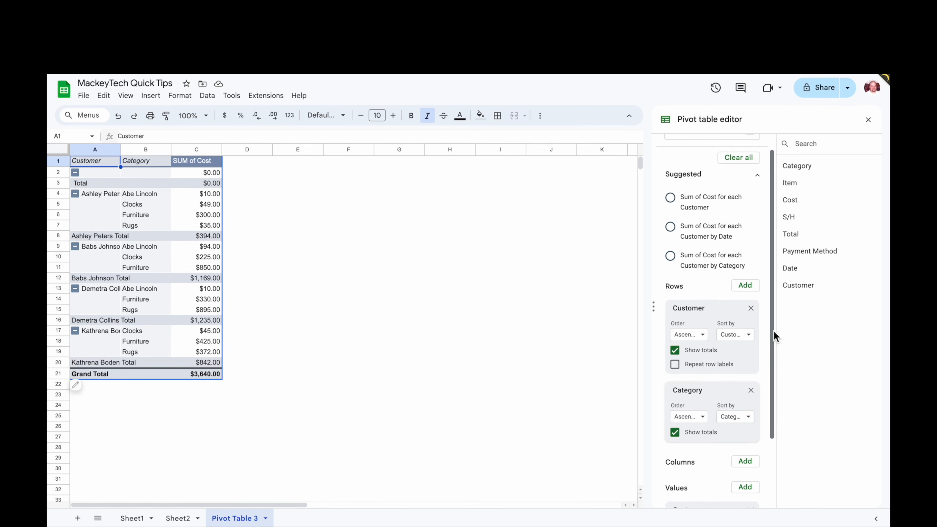
{"action": "left_click", "coordinate": [751, 391]}
Step: Add Category as the pivot table's columns
{"action": "left_click", "coordinate": [749, 383]}
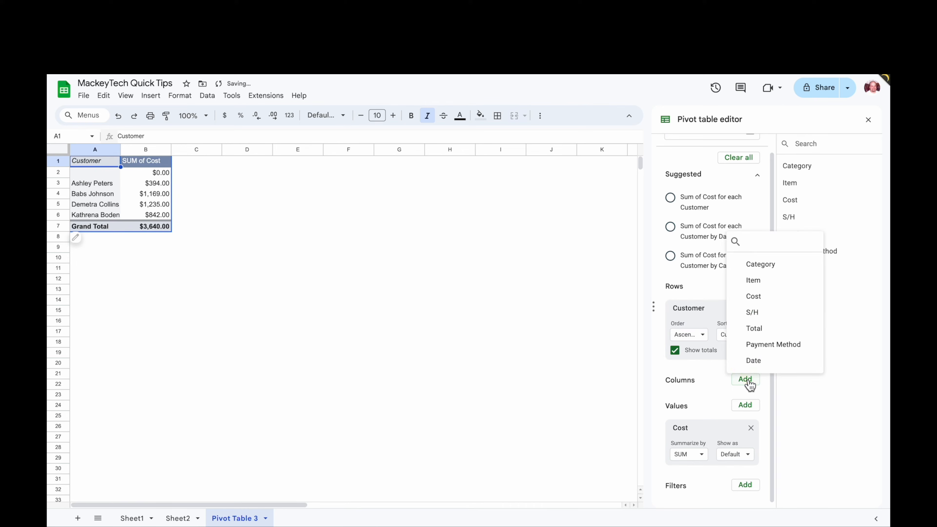
{"action": "left_click", "coordinate": [765, 265]}
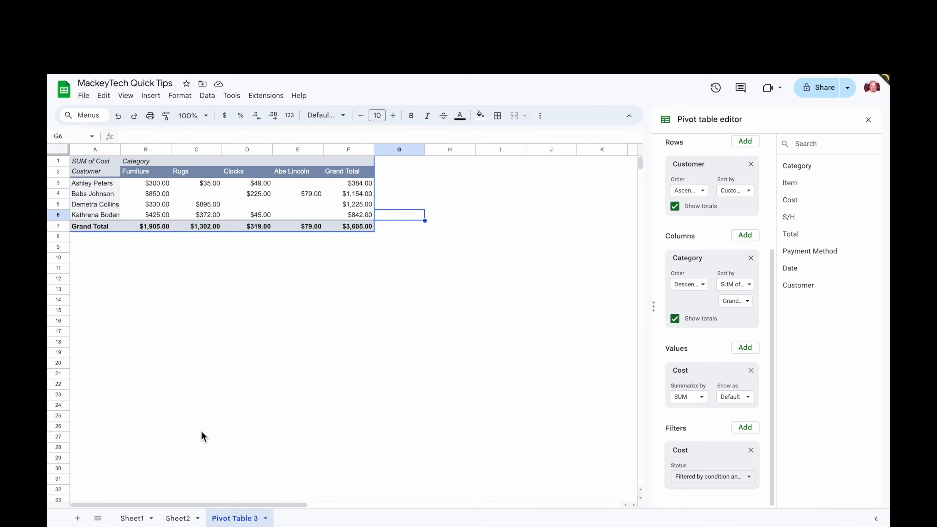
Step: Compare the source data in Sheet2 with the summary in Pivot Table 3
{"action": "left_click", "coordinate": [179, 518]}
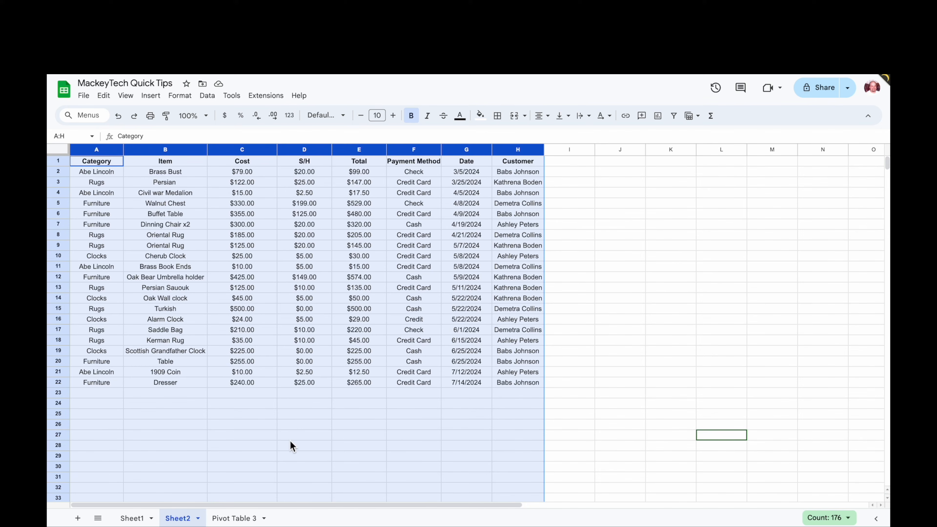
{"action": "left_click", "coordinate": [225, 520]}
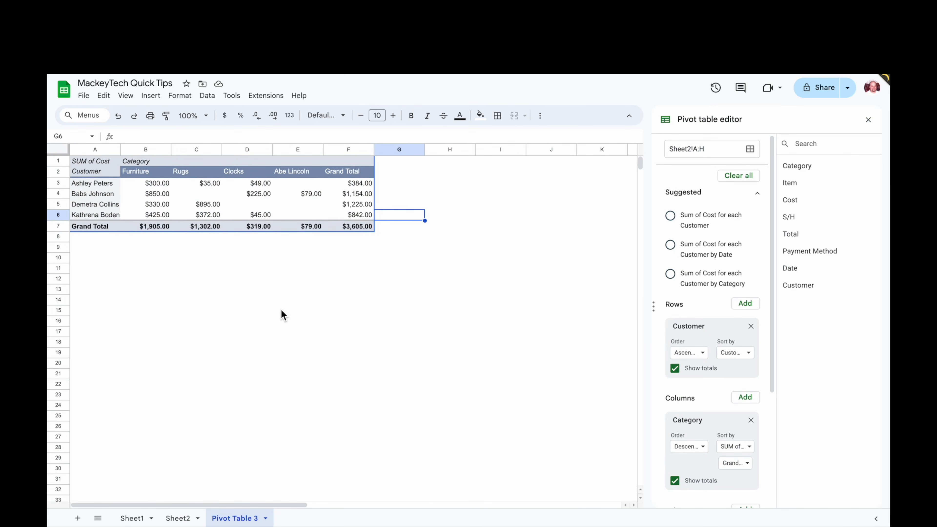
{"action": "left_click", "coordinate": [98, 199]}
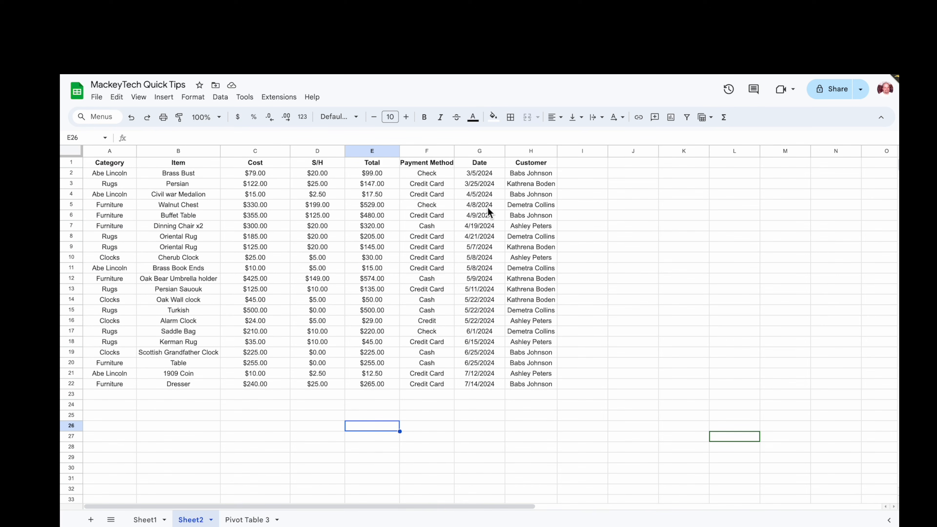
Step: Set the Buffet Table's cost in C6 of Sheet2 to 2500 and check the buyer's Furniture sum in Pivot Table 3
{"action": "left_click", "coordinate": [249, 216]}
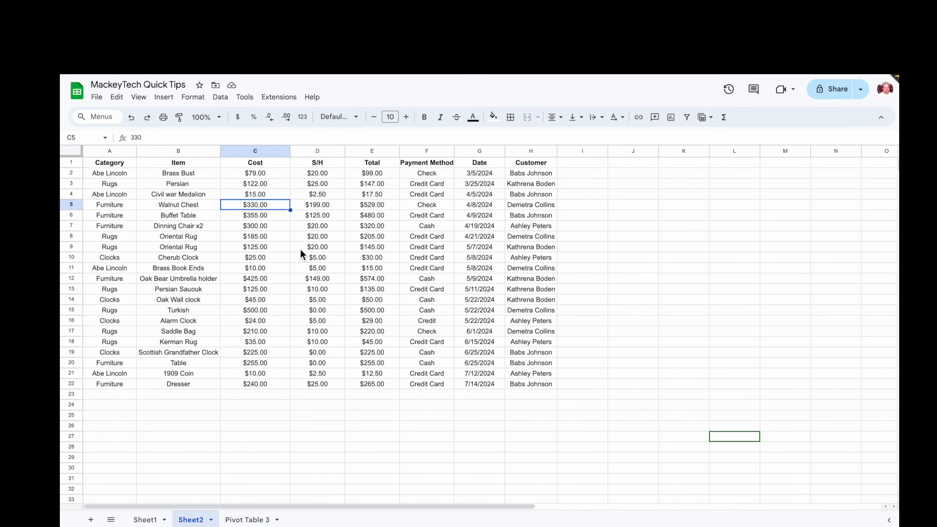
{"action": "type", "text": "25."}
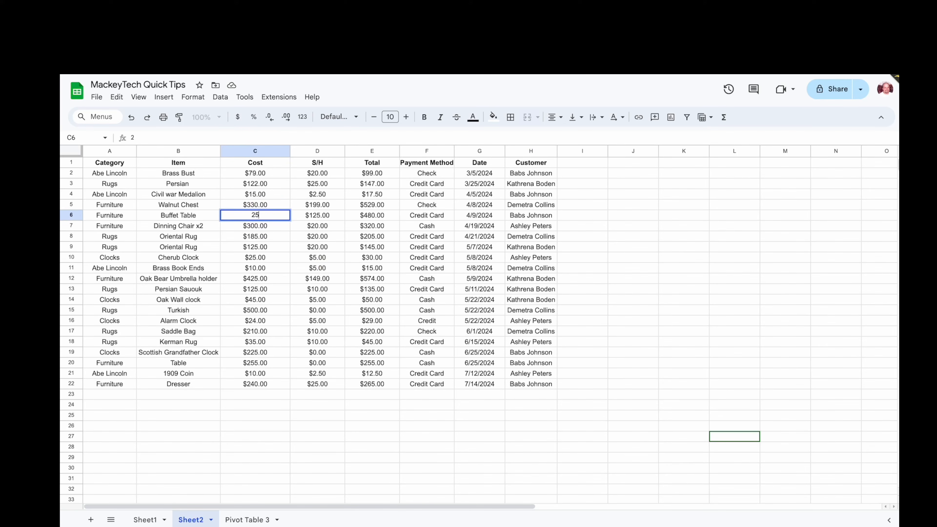
{"action": "type", "text": "00"}
{"action": "key", "text": "Return"}
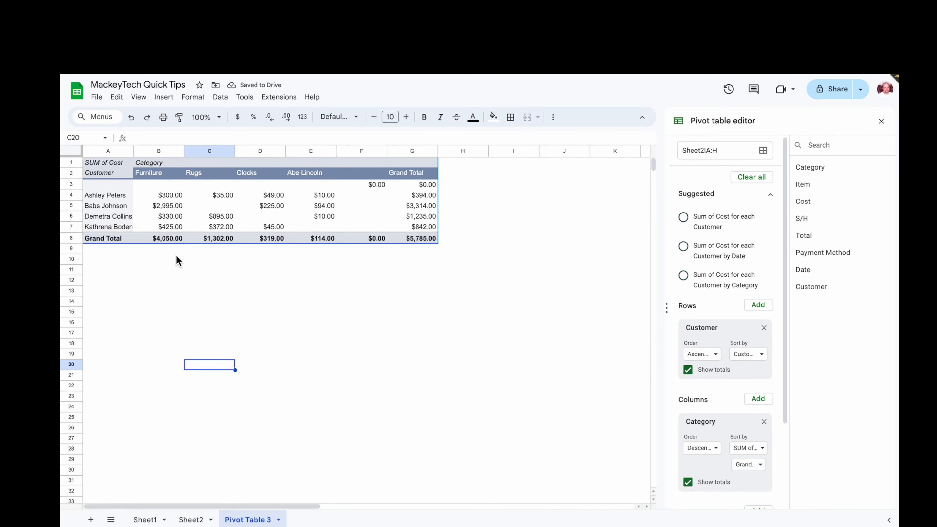
{"action": "left_click", "coordinate": [171, 206]}
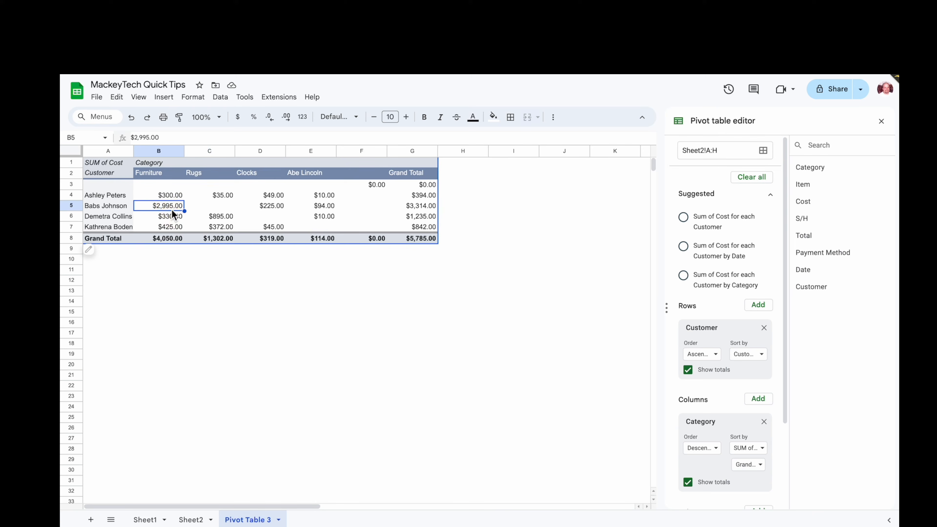
{"action": "left_click", "coordinate": [219, 331]}
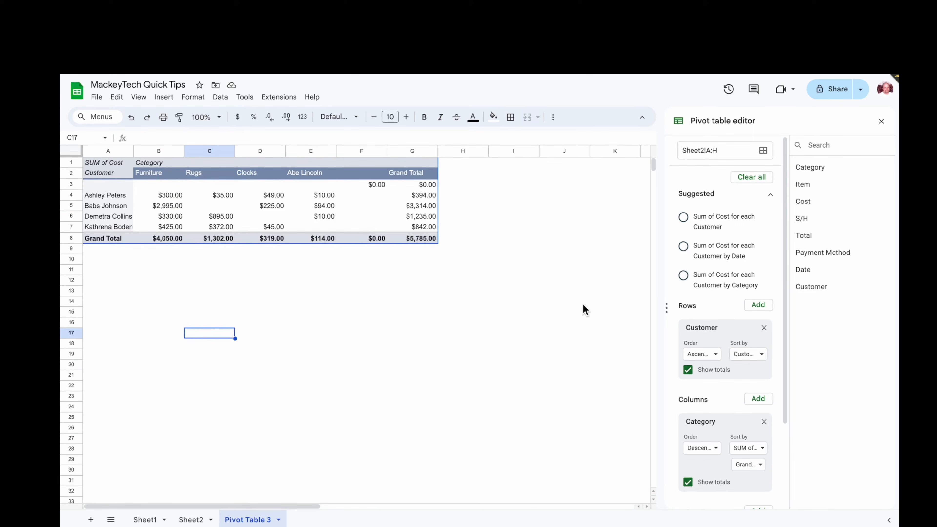